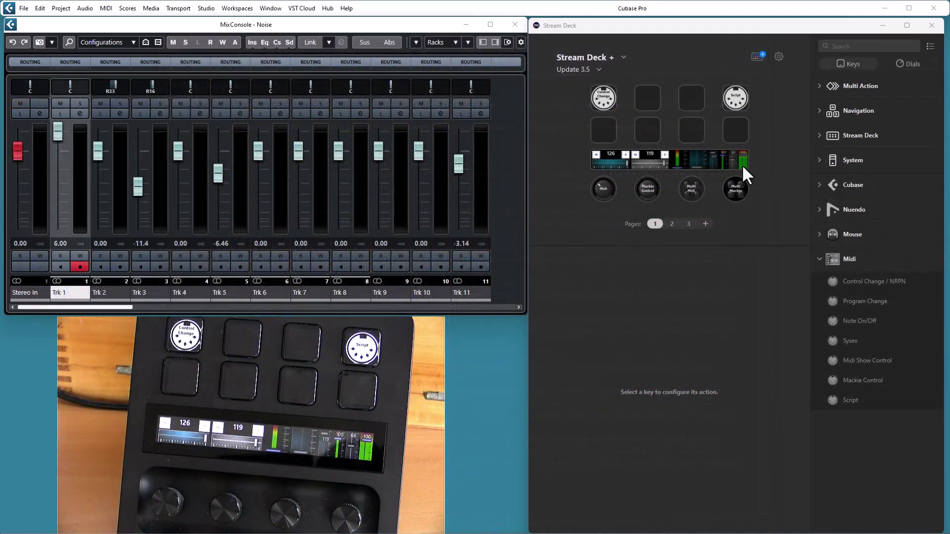
# - Change the Control Change key's MIDI command to NRPN
pyautogui.click(600, 99)
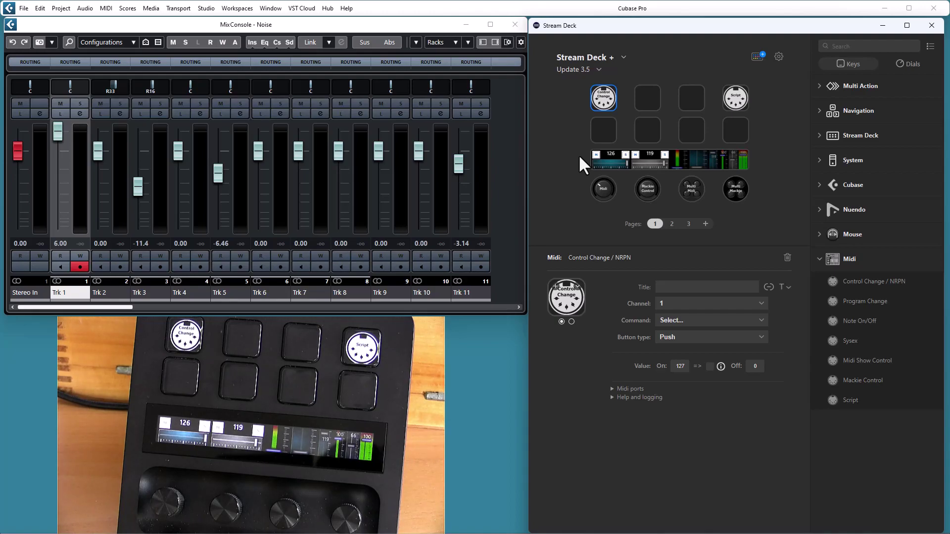
pyautogui.click(666, 320)
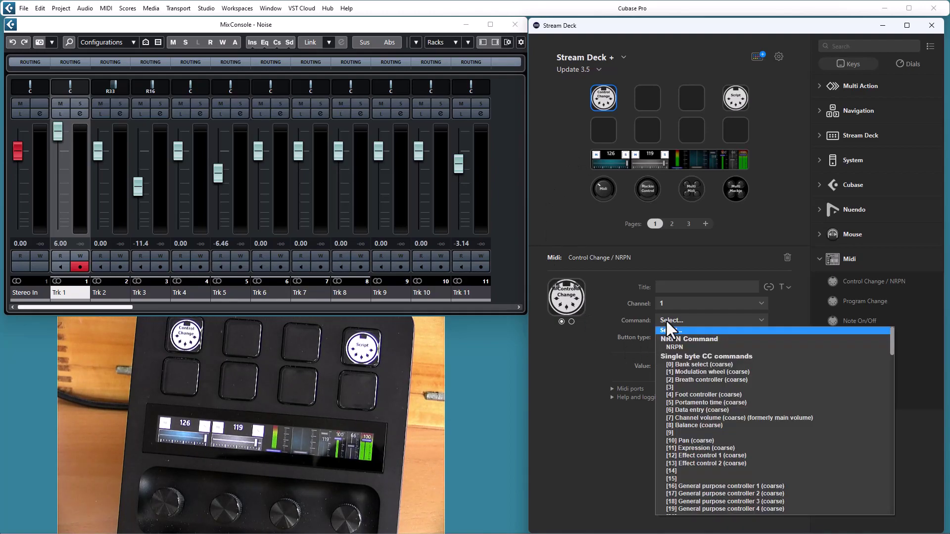
pyautogui.click(682, 346)
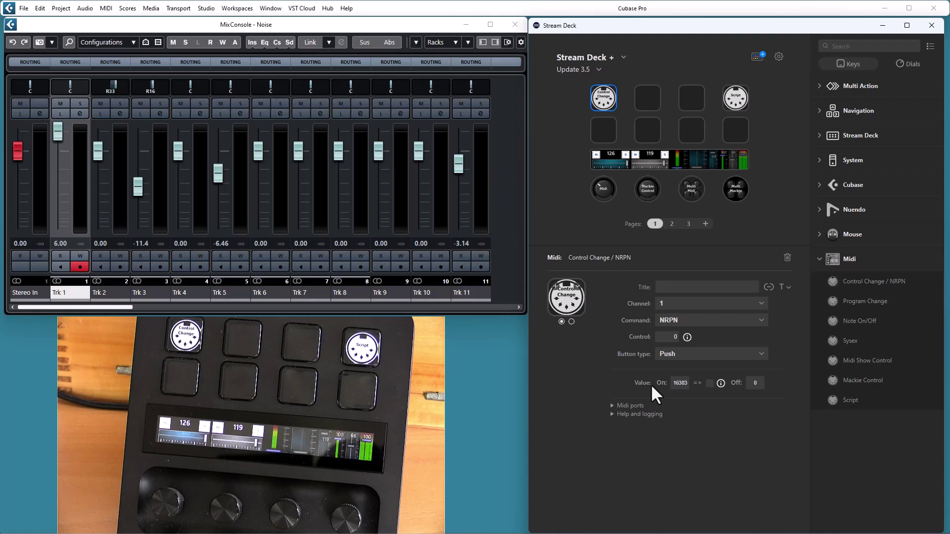
# - Replace the Script key's cc lines with nrpn:1,50,16383 and nrpn:2,50,16383
pyautogui.click(737, 98)
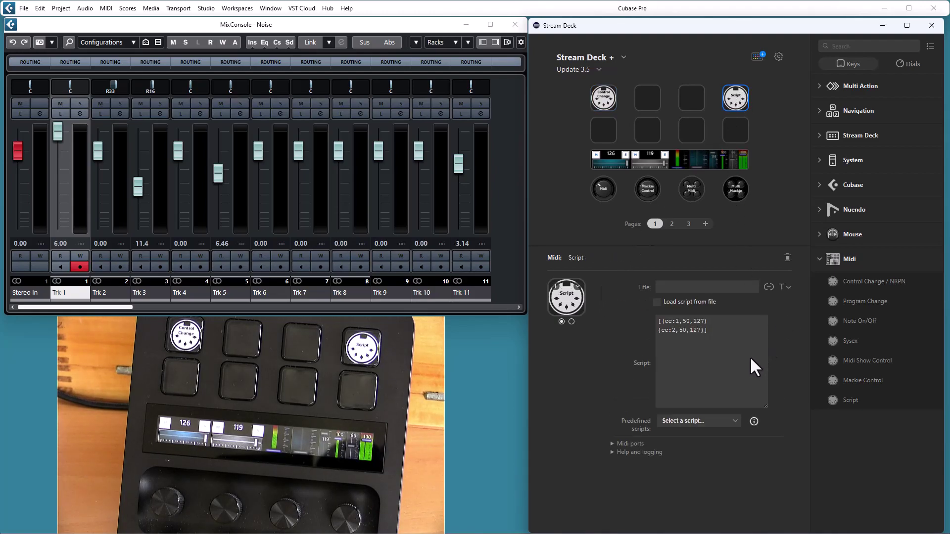
pyautogui.moveTo(765, 406); pyautogui.dragTo(760, 457)
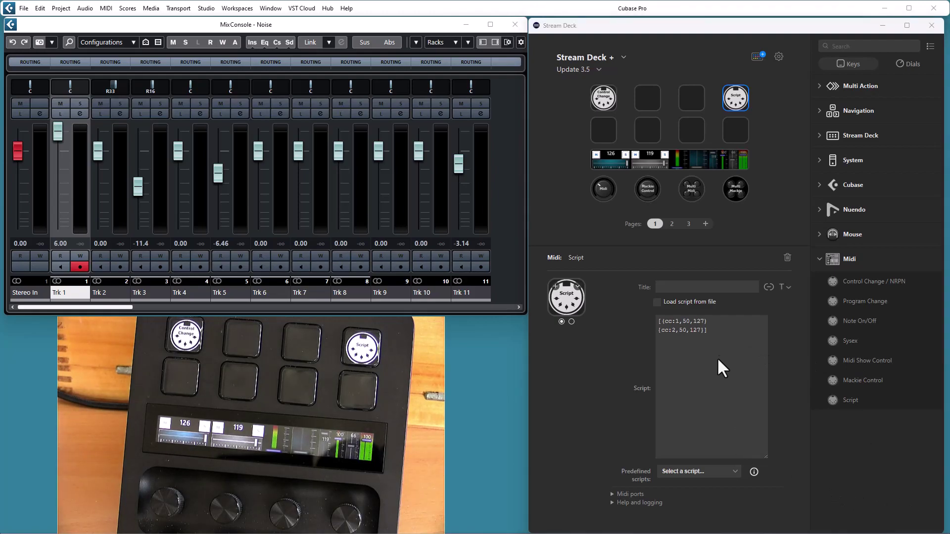
pyautogui.click(656, 320)
pyautogui.hotkey('ctrl', 'a')
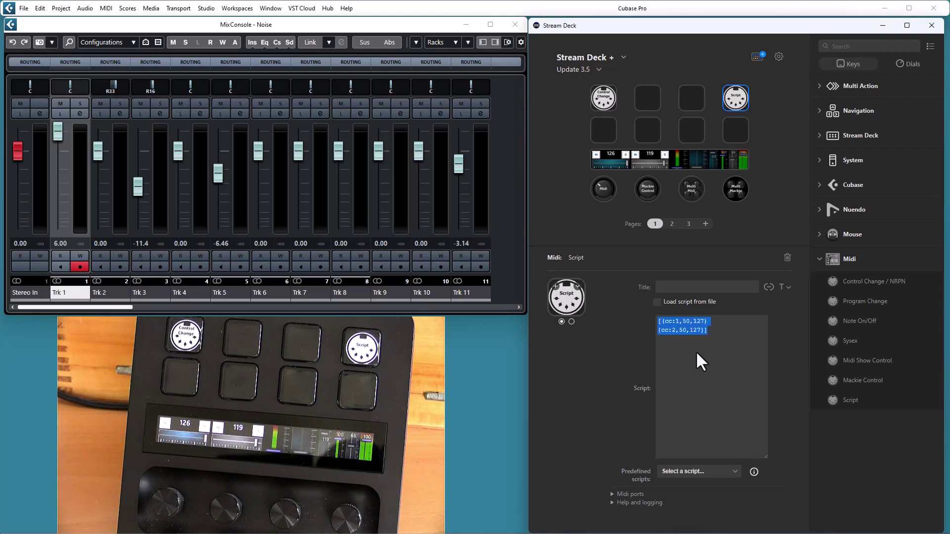
pyautogui.write('[(nrpn:1,50,16383) (nrpn:2,50,16383)]')
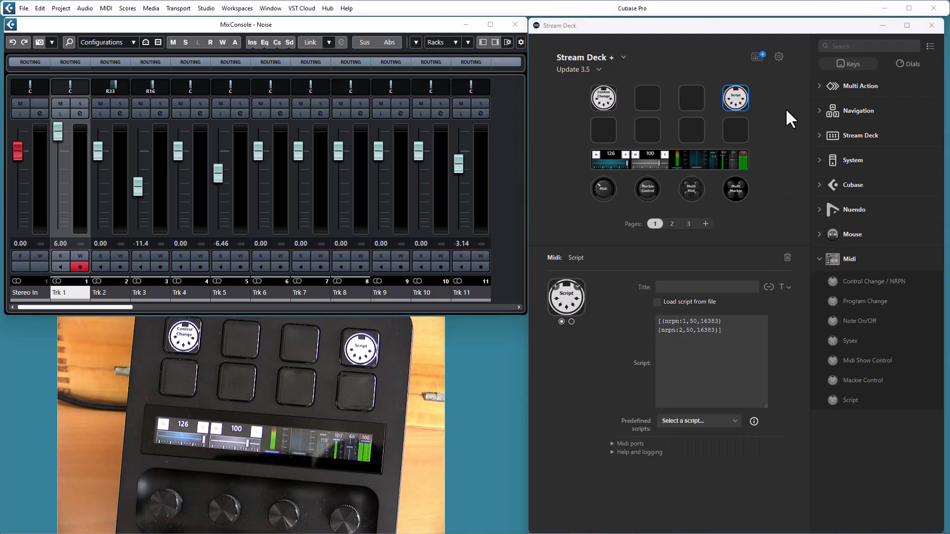
# - Select the Midi dial and collapse and re-expand its Dial rotate action section
pyautogui.click(602, 188)
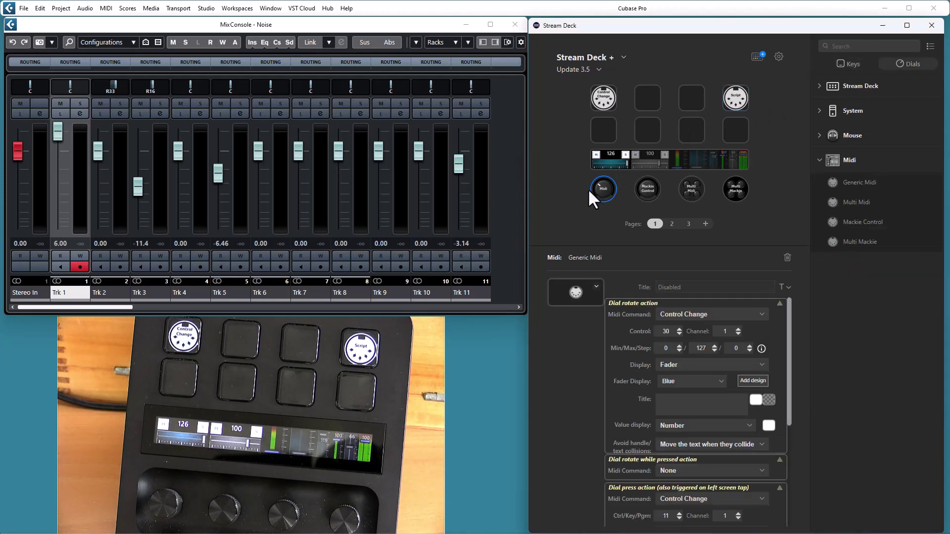
pyautogui.click(639, 304)
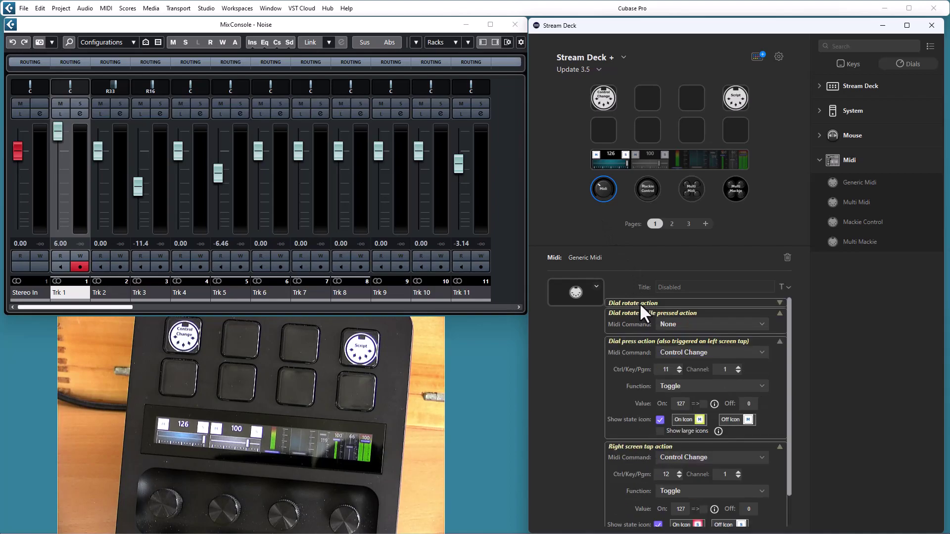
pyautogui.click(639, 303)
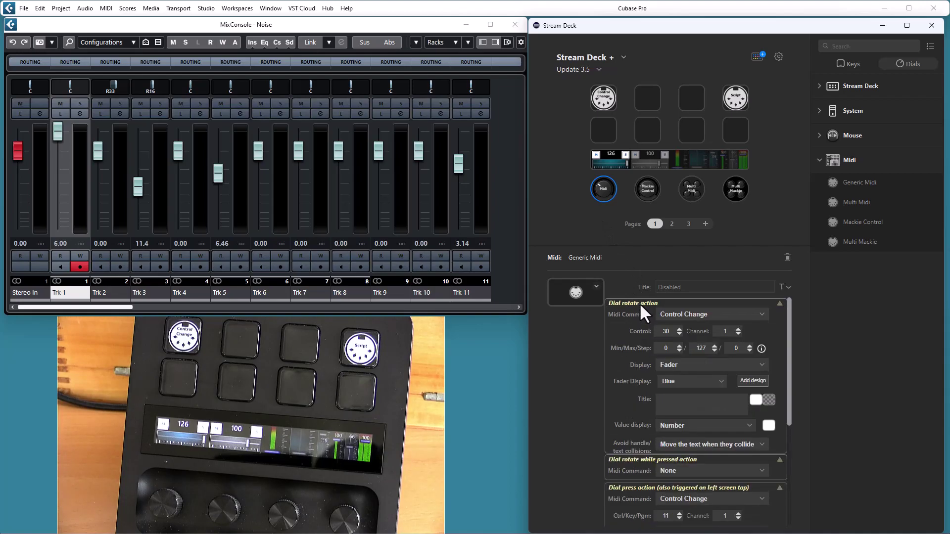
pyautogui.click(643, 302)
pyautogui.click(645, 300)
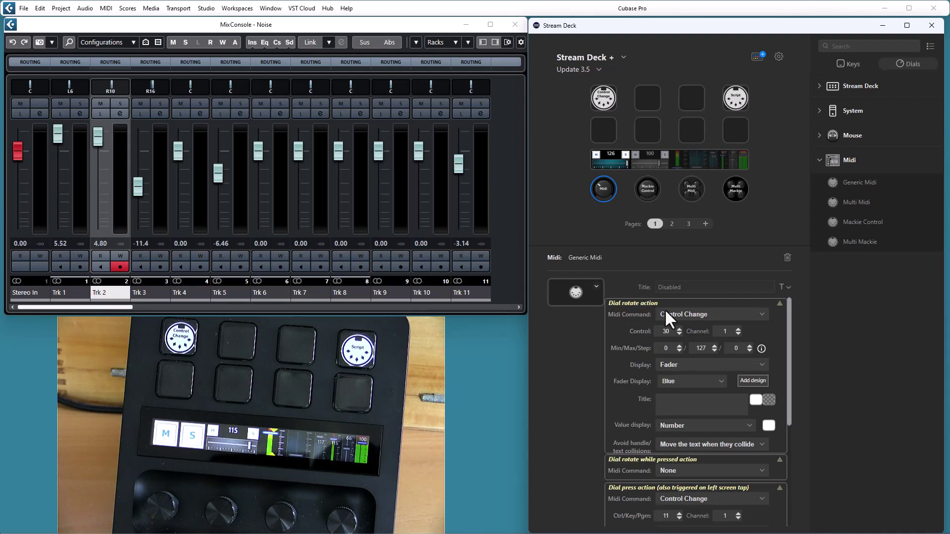
# - Try NRPN as the rotate action's Midi Command, then revert it to Control Change
pyautogui.click(665, 312)
pyautogui.click(672, 347)
pyautogui.click(670, 311)
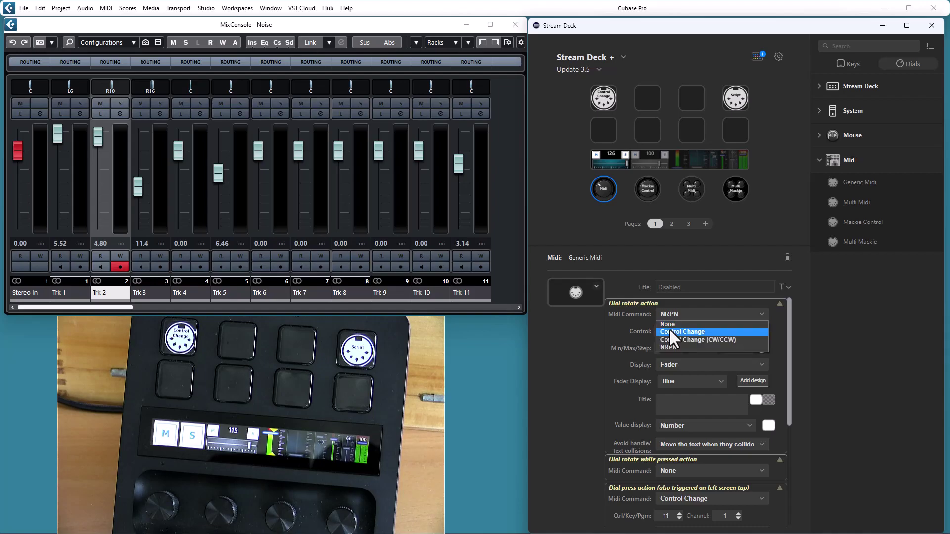
pyautogui.click(670, 329)
# - Collapse the Midi dial's Dial rotate action section
pyautogui.click(643, 303)
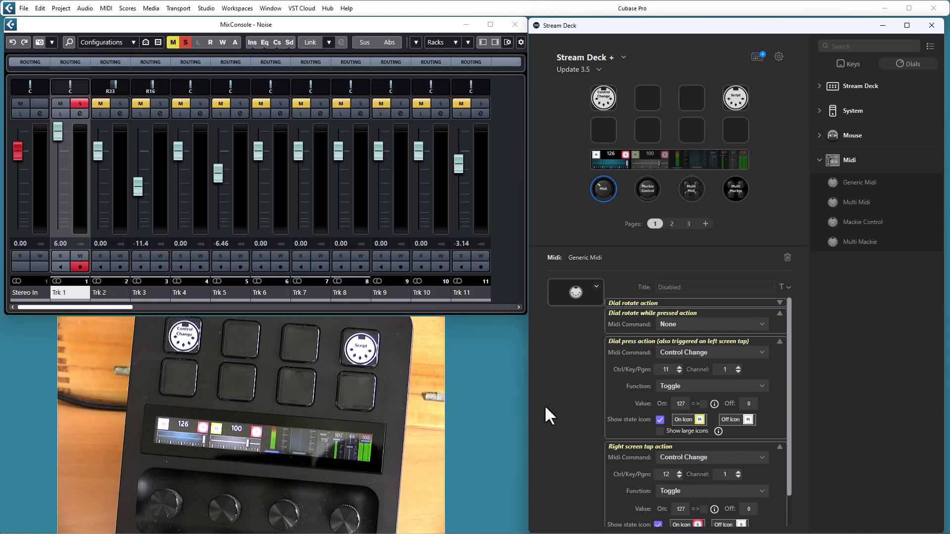
# - Enable Show large icons for the Midi dial's press action, then select the Mackie Control dial
pyautogui.click(659, 431)
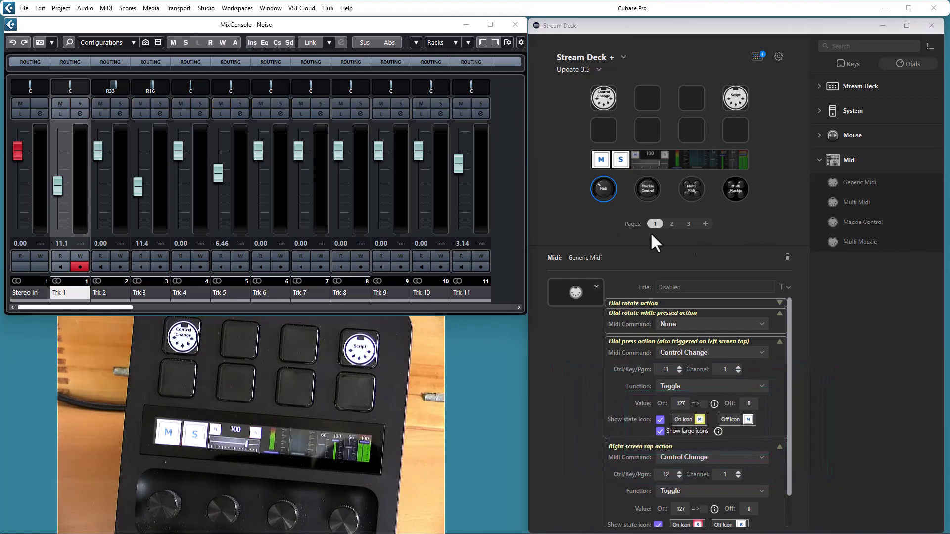
pyautogui.click(645, 190)
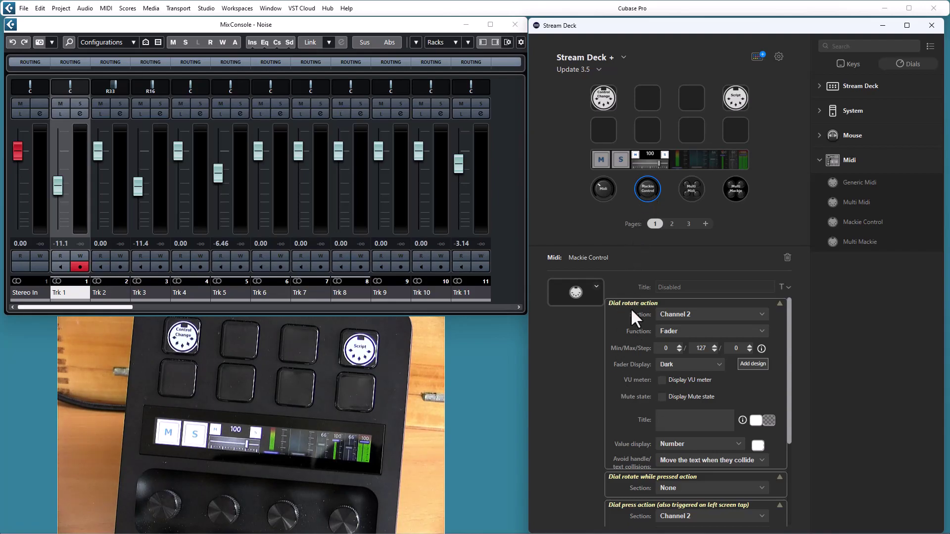
# - Show the Mackie Control dial's mute state with a red (#FF0505) colorized handle
pyautogui.click(661, 396)
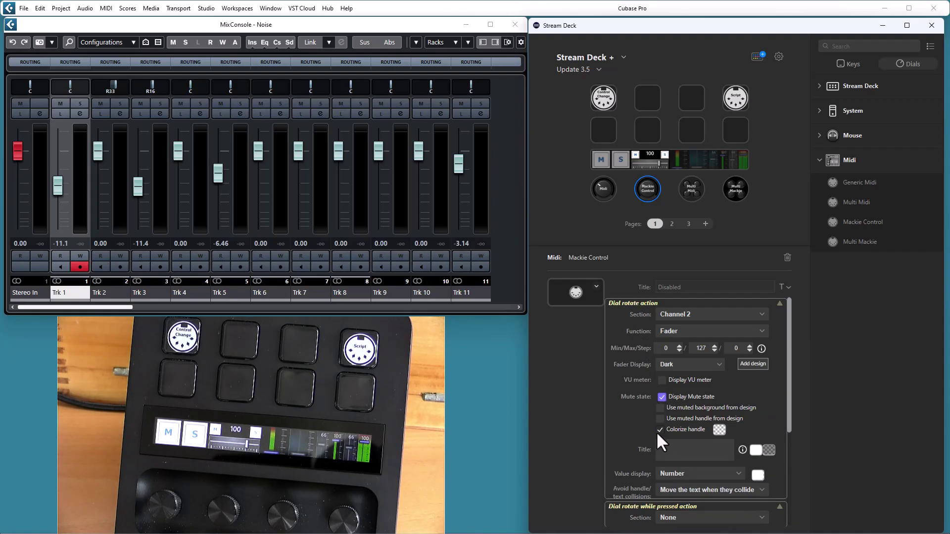
pyautogui.click(717, 430)
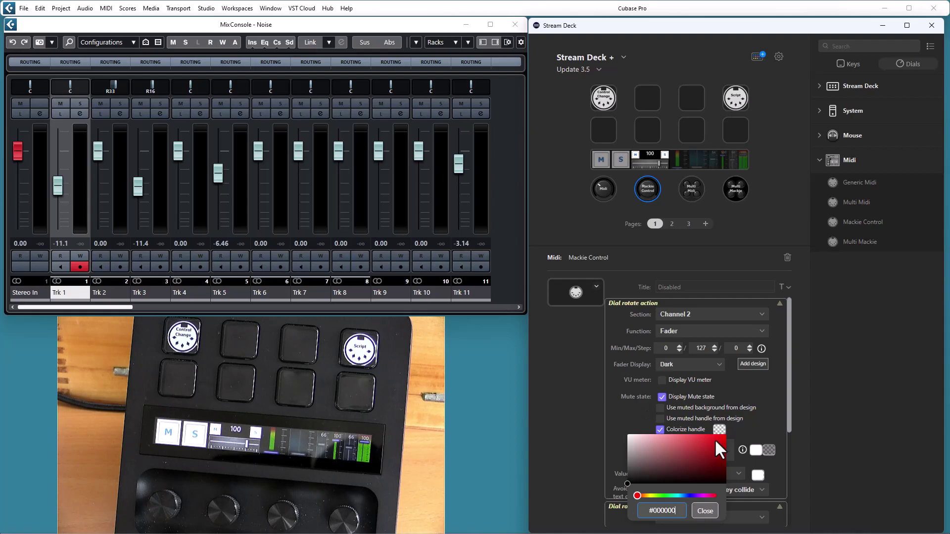
pyautogui.click(698, 511)
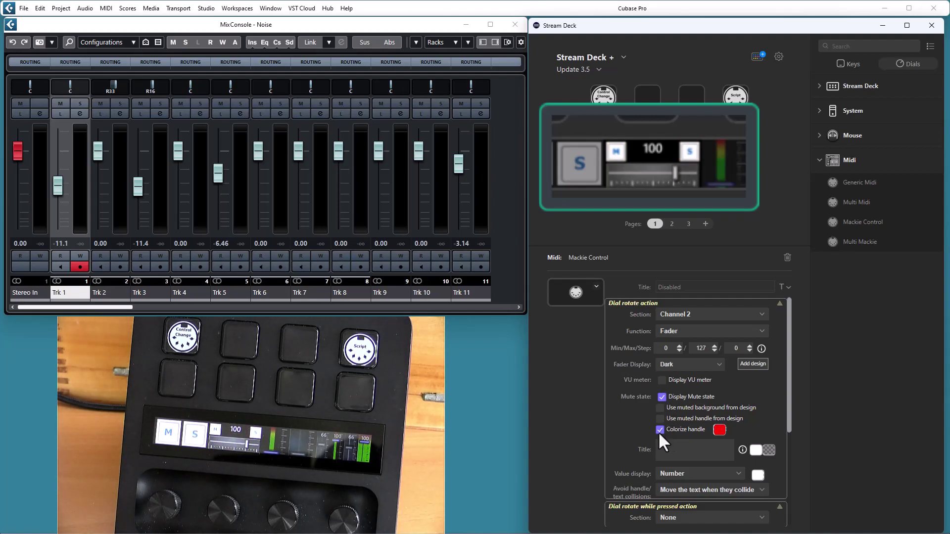
# - Swap Colorize handle for the design's muted background and handle, then select the Multi Midi dial
pyautogui.click(658, 430)
pyautogui.click(660, 408)
pyautogui.click(662, 418)
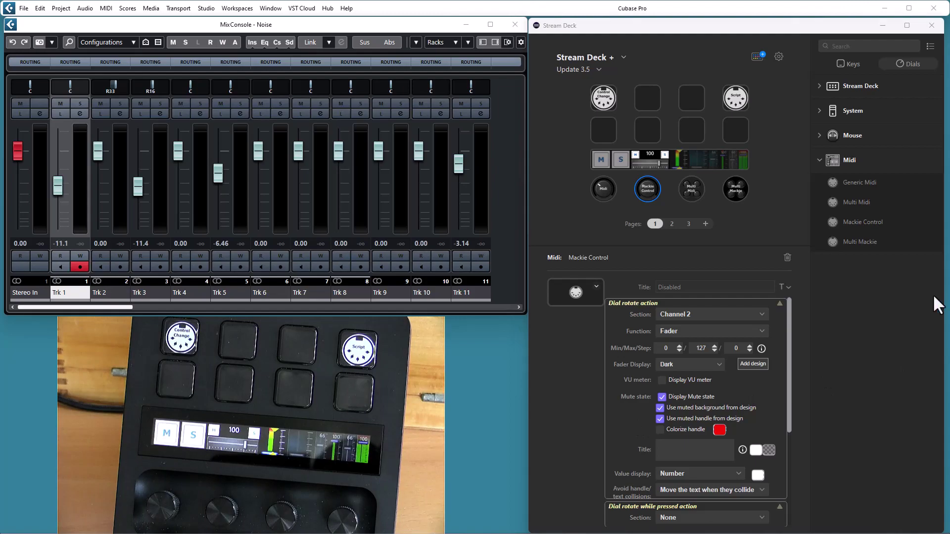
pyautogui.click(690, 187)
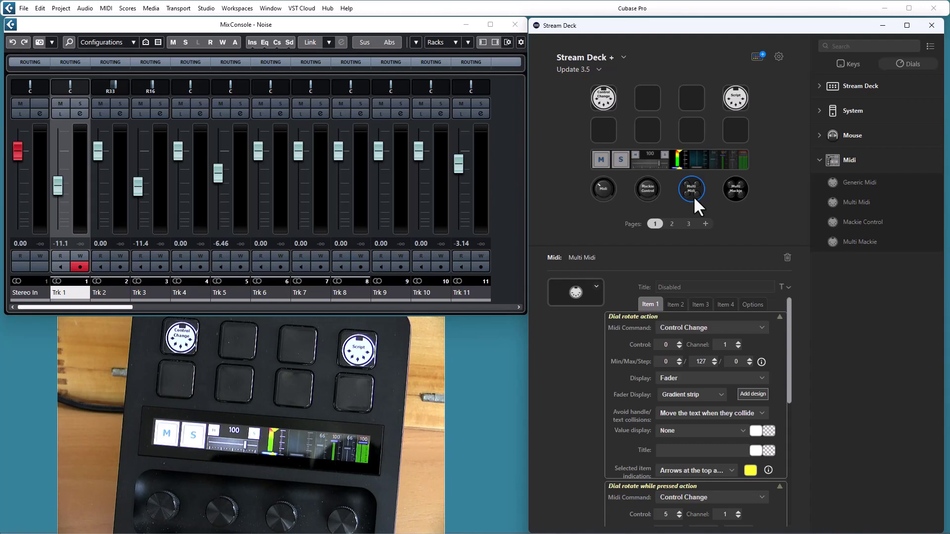
# - Collapse the Multi Midi dial's Dial rotate and Dial rotate while pressed sections
pyautogui.click(671, 317)
pyautogui.click(669, 328)
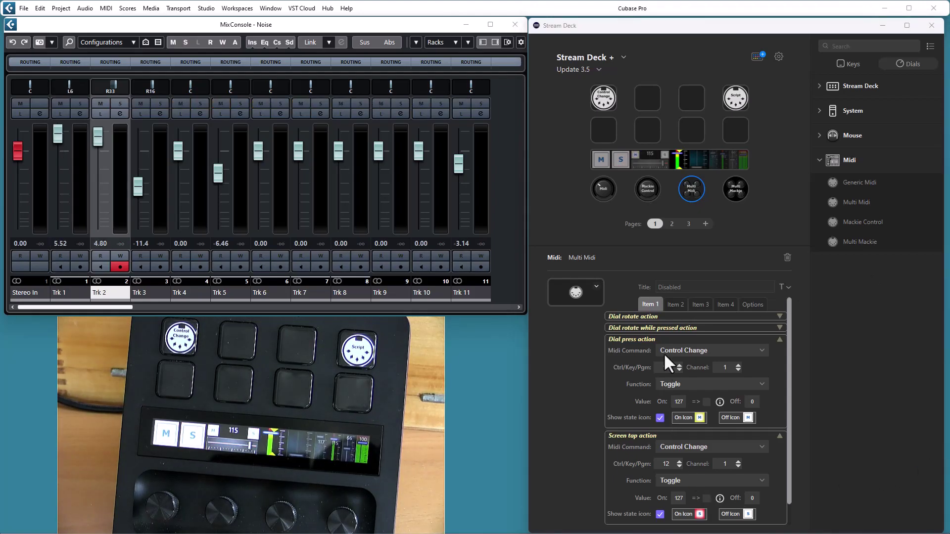
# - Set the rotate-while-pressed Graphics display to Use the Rotate action's graphics
pyautogui.click(666, 324)
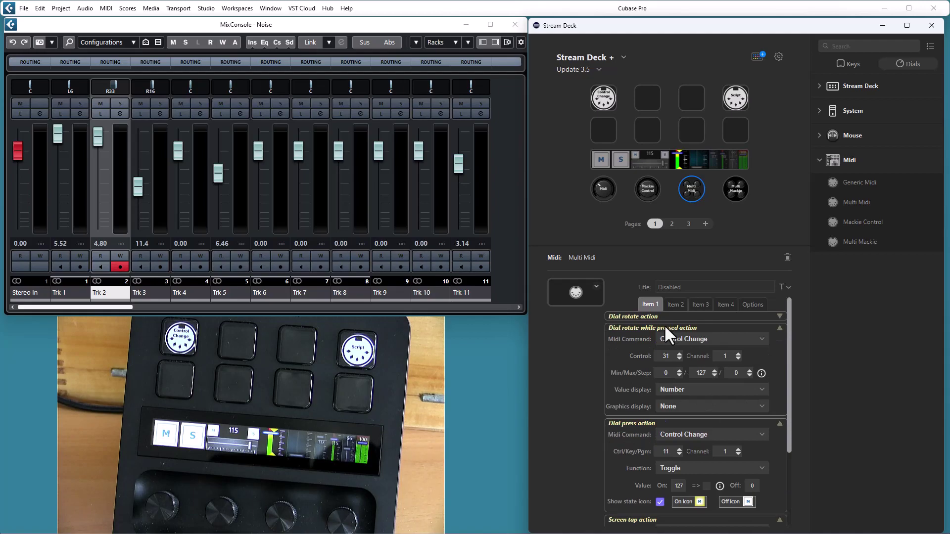
pyautogui.click(666, 405)
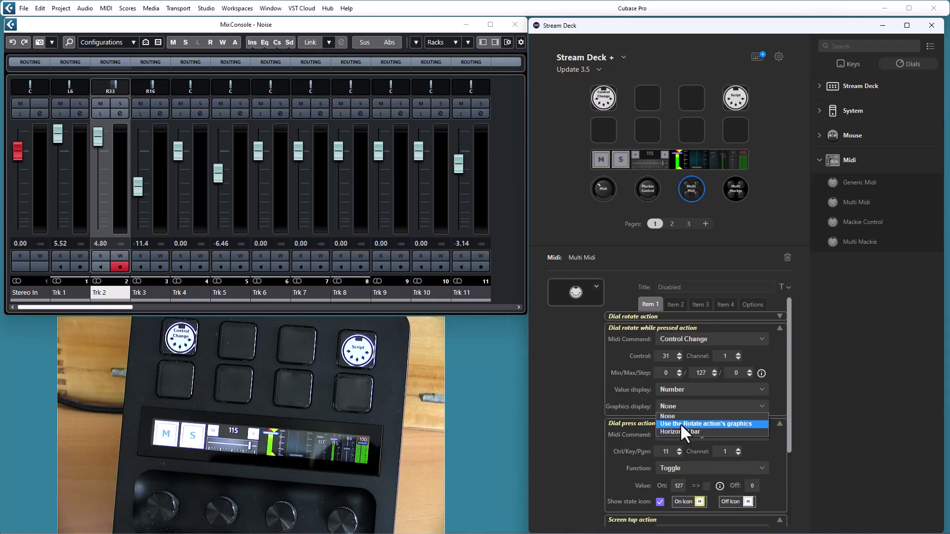
pyautogui.click(681, 424)
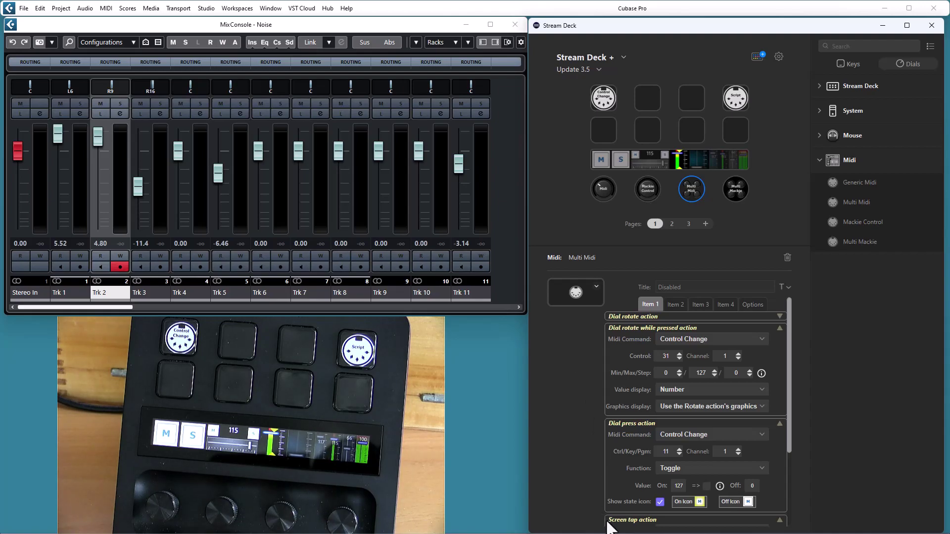
# - Change the rotate-while-pressed Graphics display to Horizontal bar
pyautogui.click(678, 407)
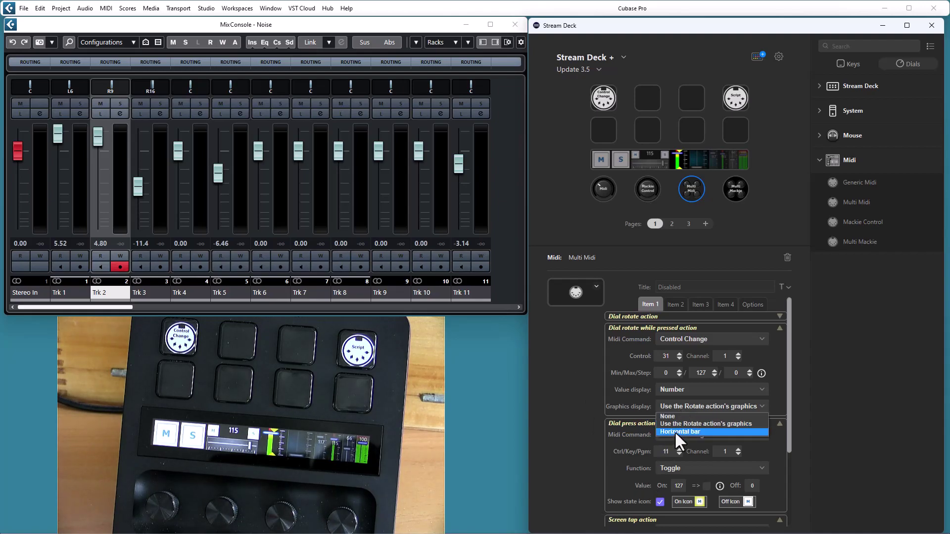
pyautogui.click(675, 432)
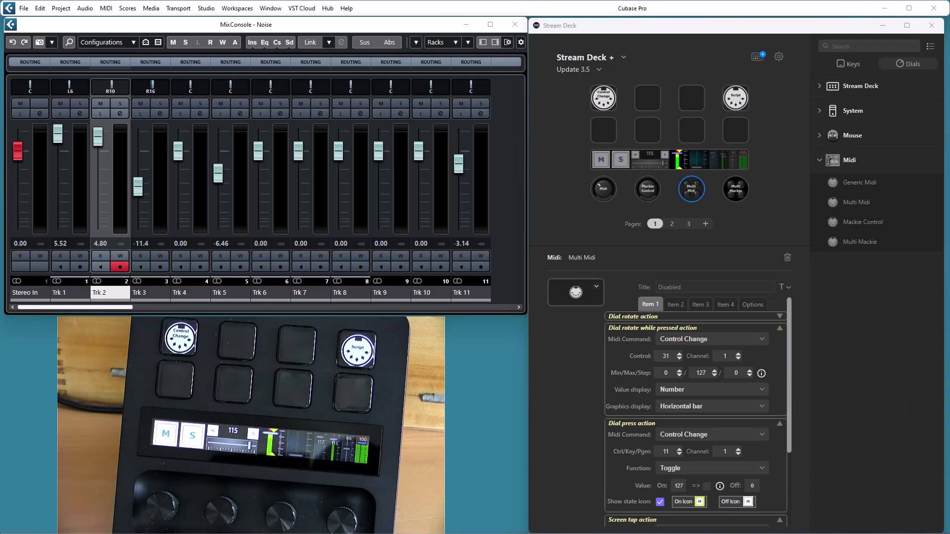
# - Show the Multi Mackie dial's settings: Channel 1 fader, range 0–127, Blue display, VU meter on
pyautogui.click(735, 185)
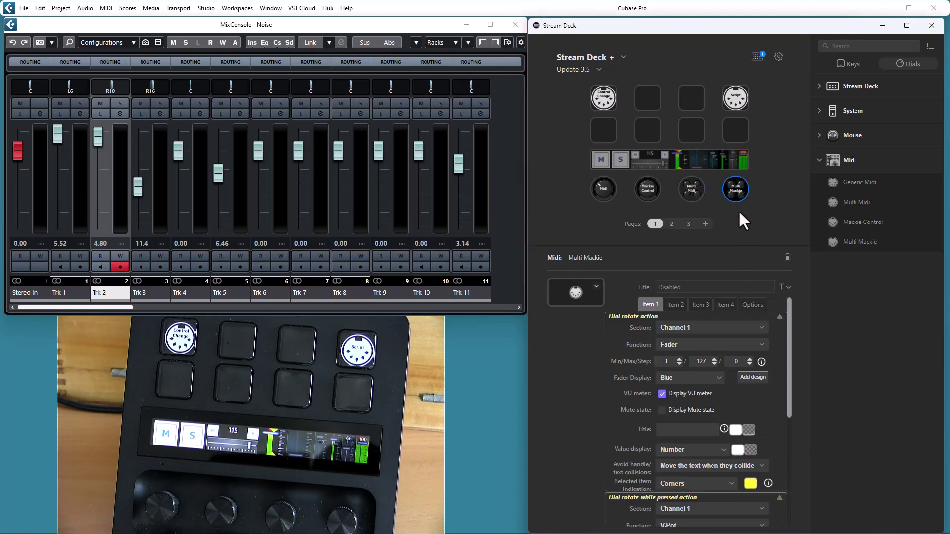